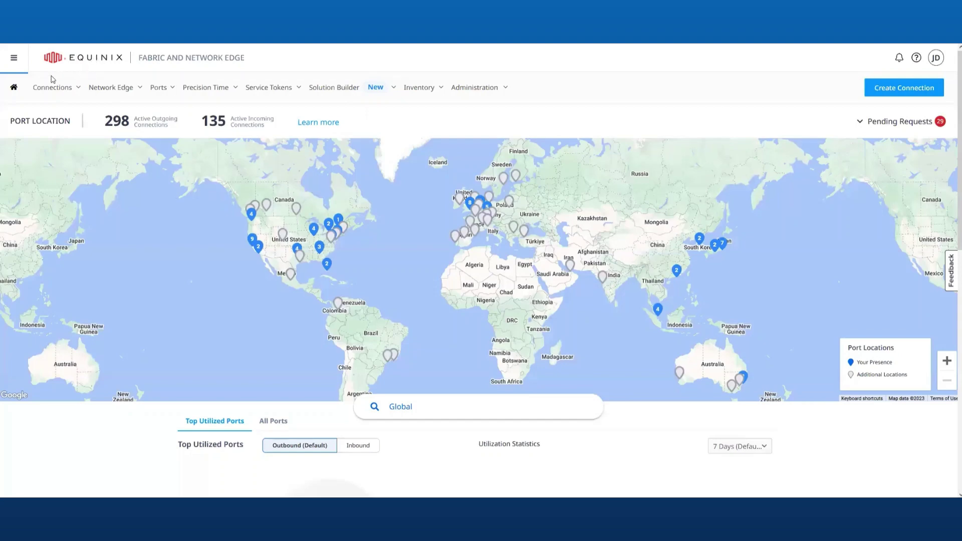
Browse the top navigation menus, then go to the Connections inventory listing created connections.
left_click(113, 88)
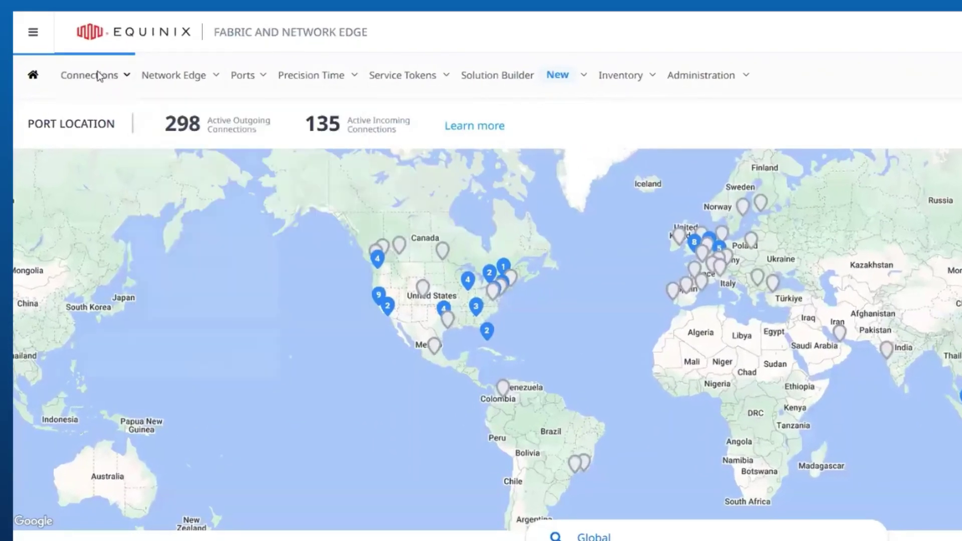
left_click(99, 77)
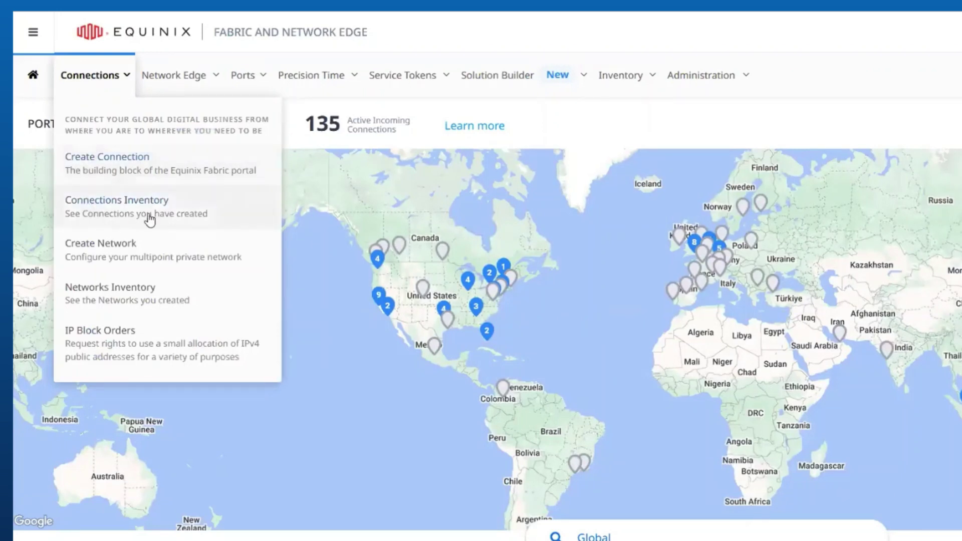
left_click(178, 81)
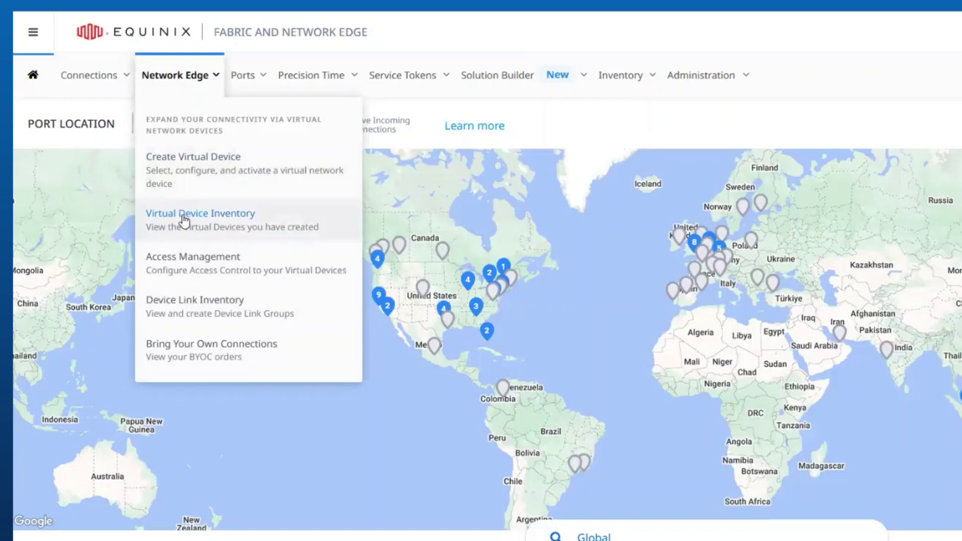
left_click(519, 76)
left_click(622, 75)
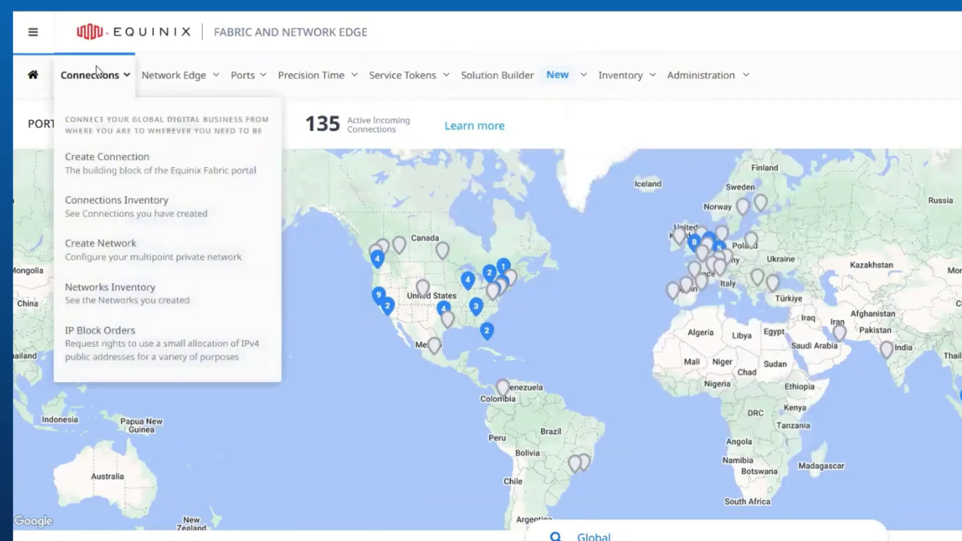
mouse_move(89, 75)
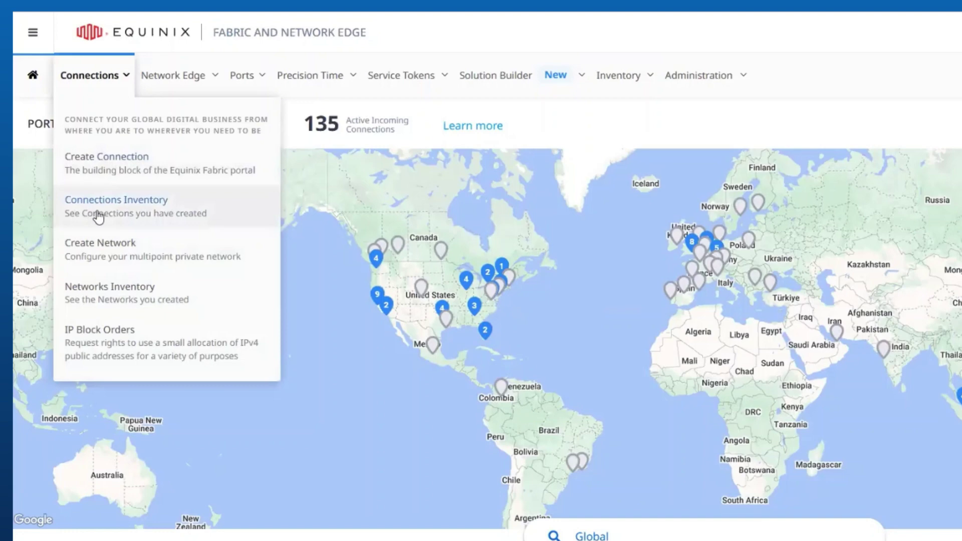
left_click(98, 214)
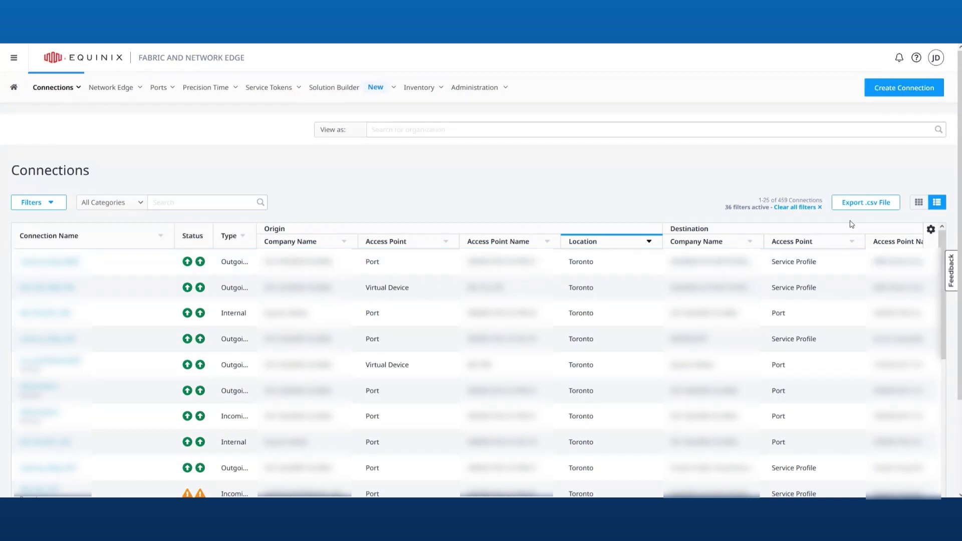
left_click(918, 203)
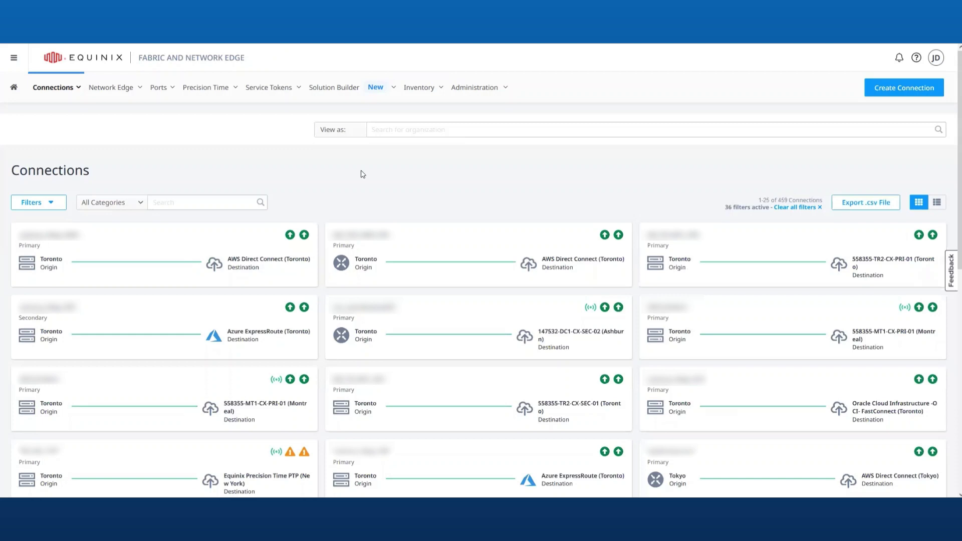
left_click(936, 203)
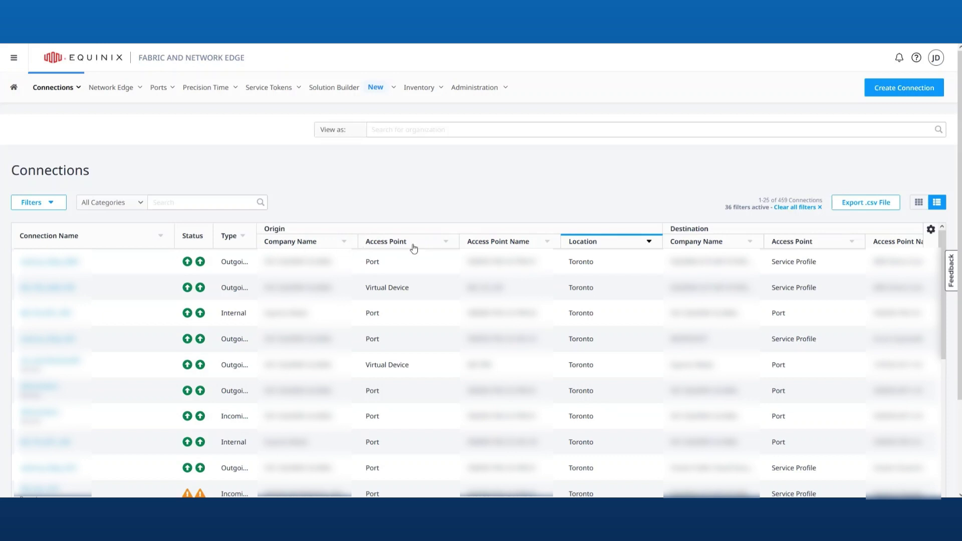
left_click(685, 246)
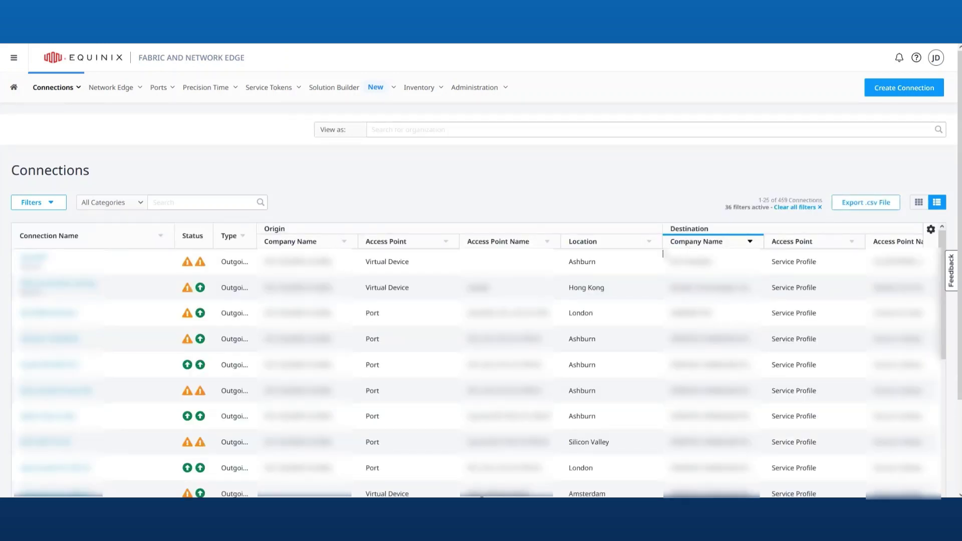
scroll(681, 308, "down", 1)
scroll(680, 310, "up", 1)
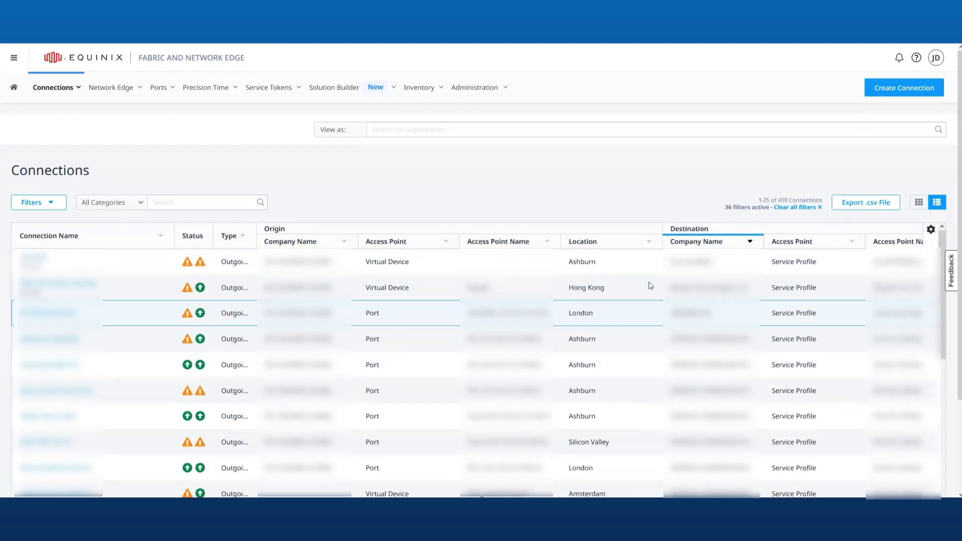
left_click(620, 244)
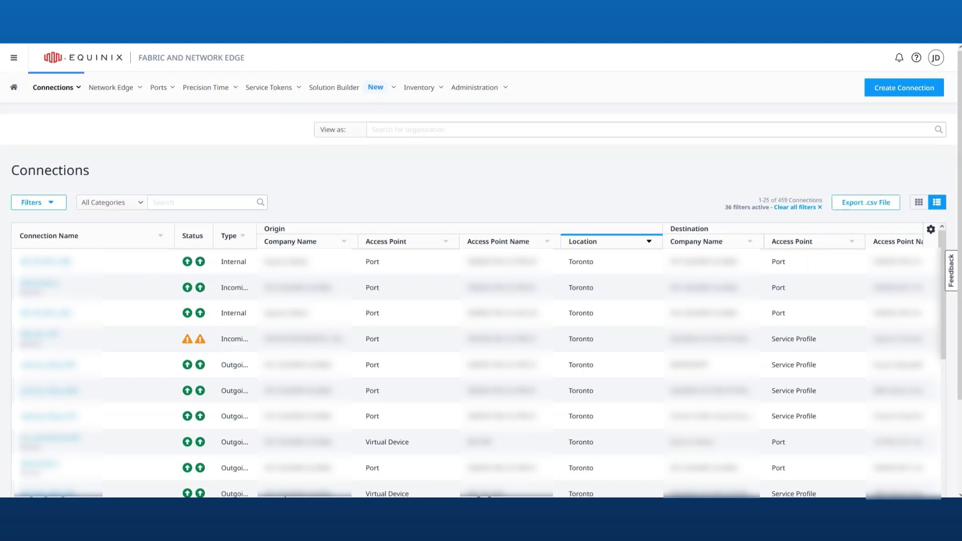
left_click(113, 87)
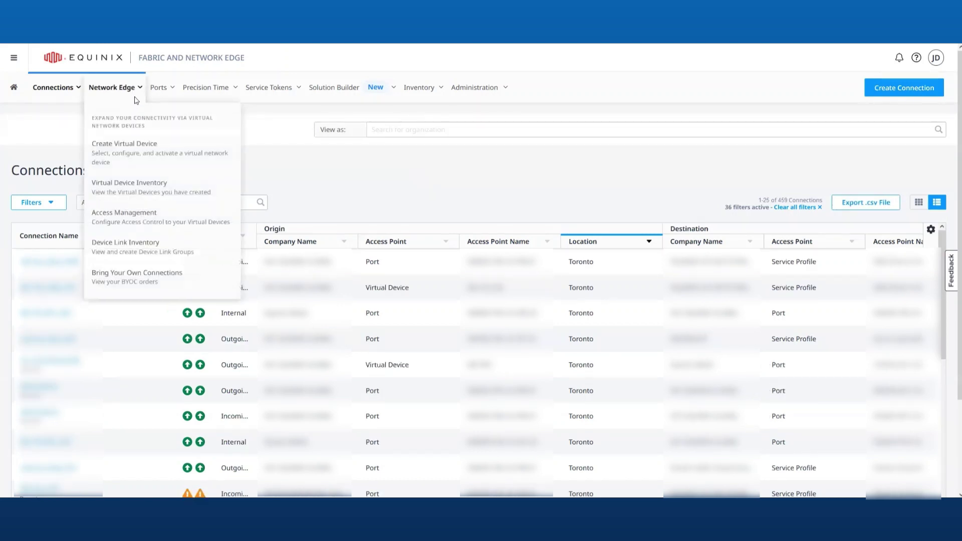
Load the Virtual Device Inventory of 220 devices, then move to the Ports menu.
left_click(124, 188)
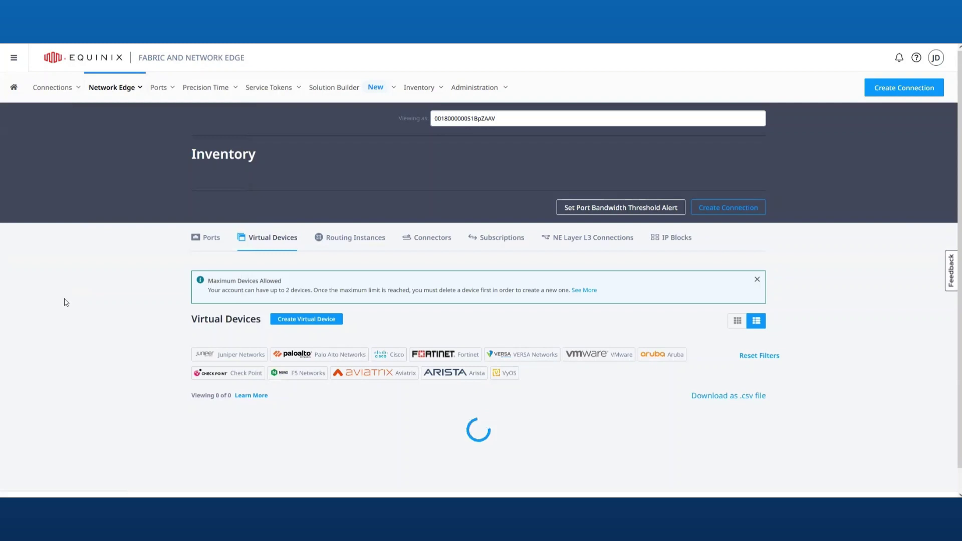
scroll(65, 305, "down", 2)
scroll(64, 305, "down", 2)
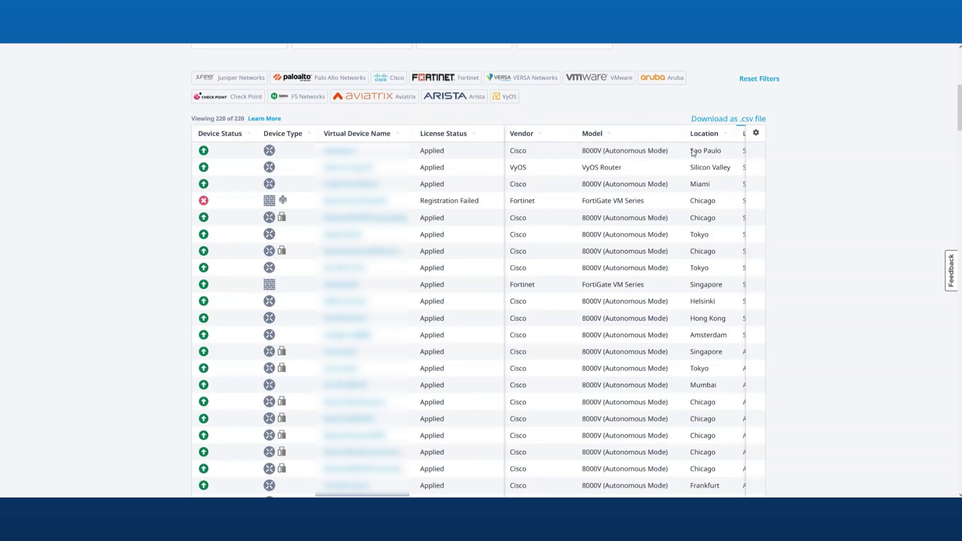
scroll(686, 162, "up", 4)
left_click(174, 89)
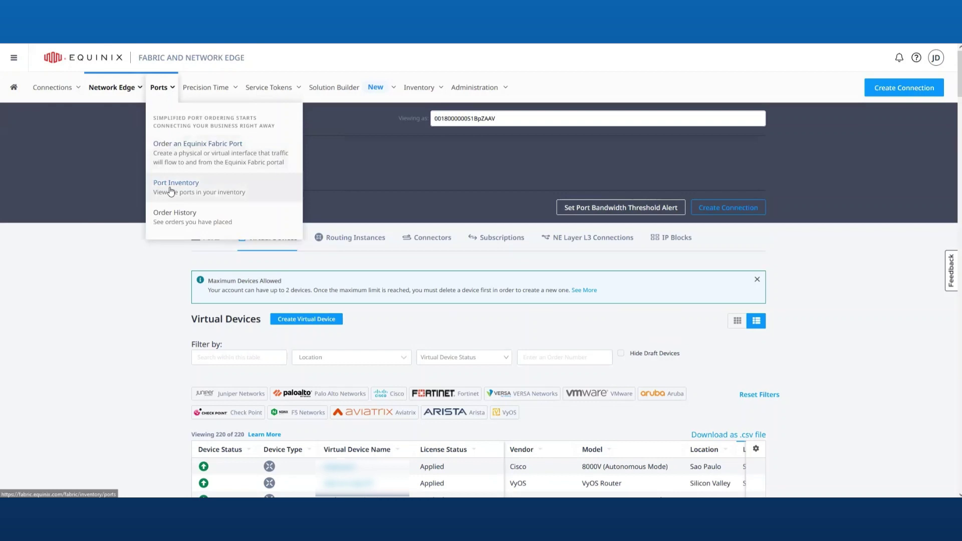
From the Port Inventory of 81 ports, view the details of the Singapore SG2 secondary port.
left_click(173, 187)
scroll(120, 315, "down", 2)
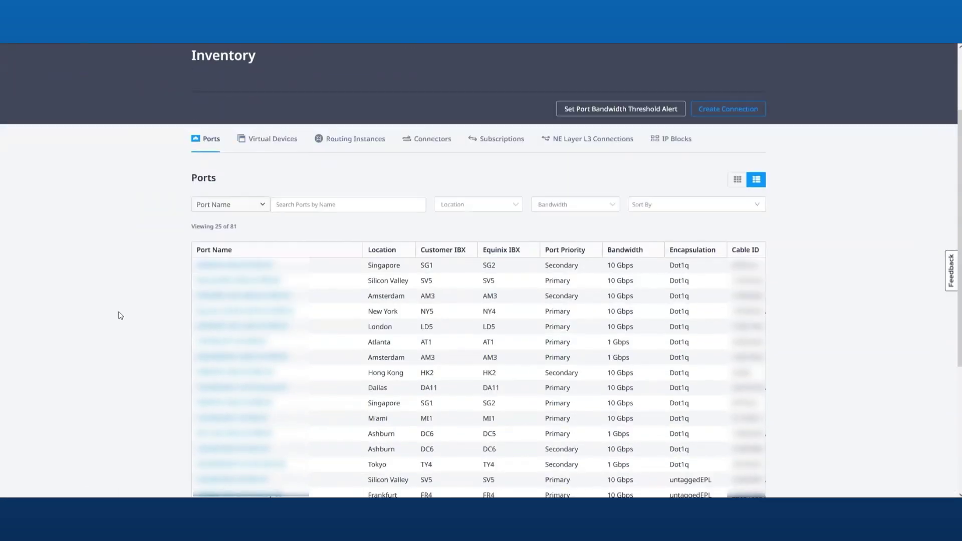
scroll(118, 317, "down", 2)
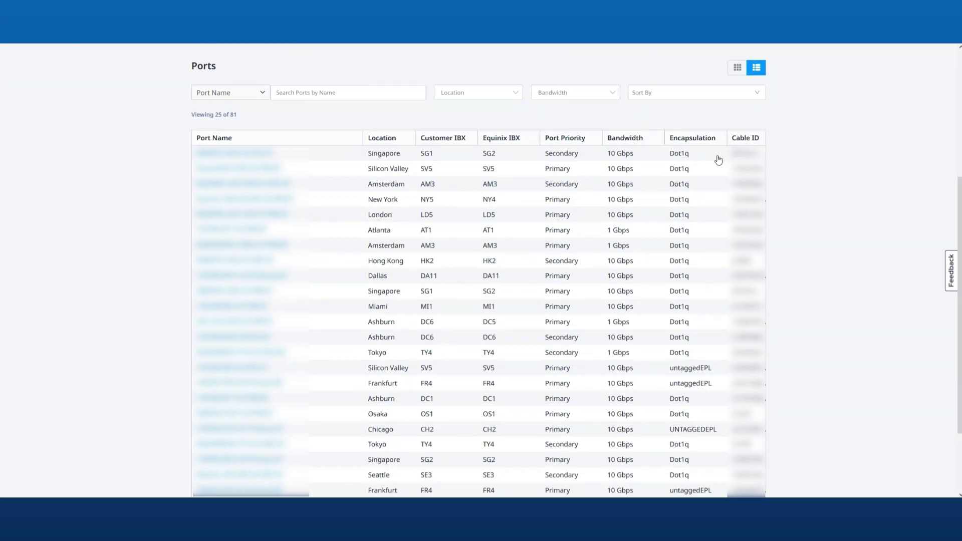
left_click(209, 153)
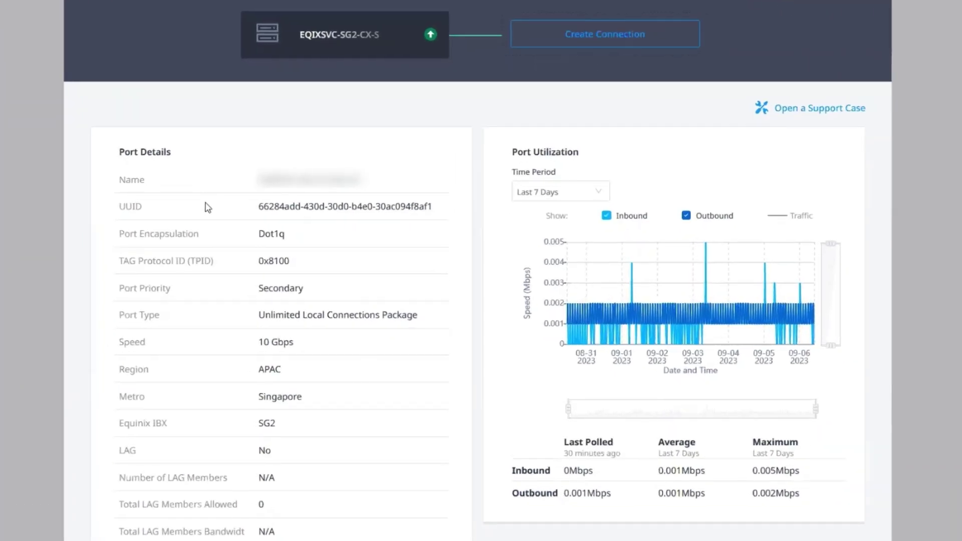
Highlight the port's UUID, Dot1q encapsulation and Secondary priority values in Port Details.
left_click_drag(254, 210, 444, 216)
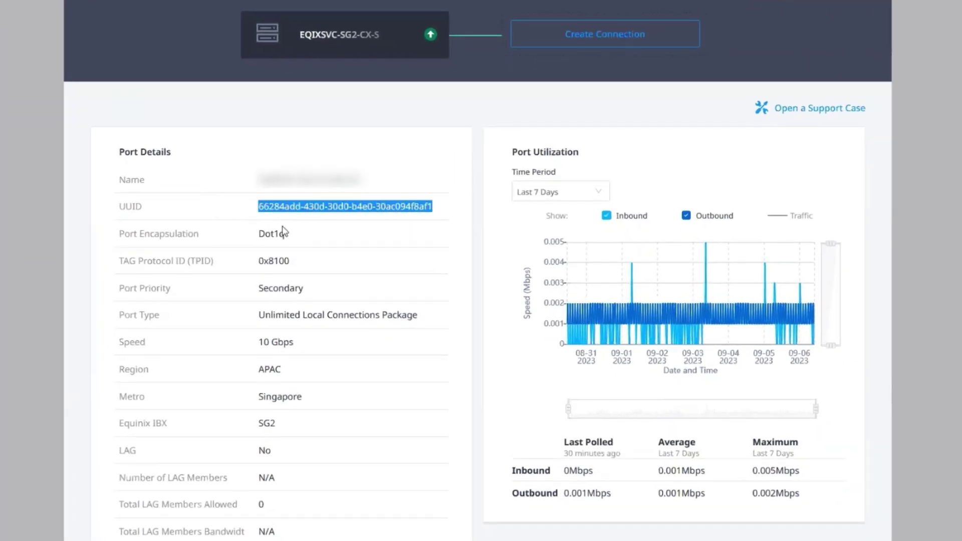
left_click(260, 236)
mouse_move(259, 235)
left_mouse_down()
mouse_move(301, 251)
mouse_move(296, 265)
left_mouse_up()
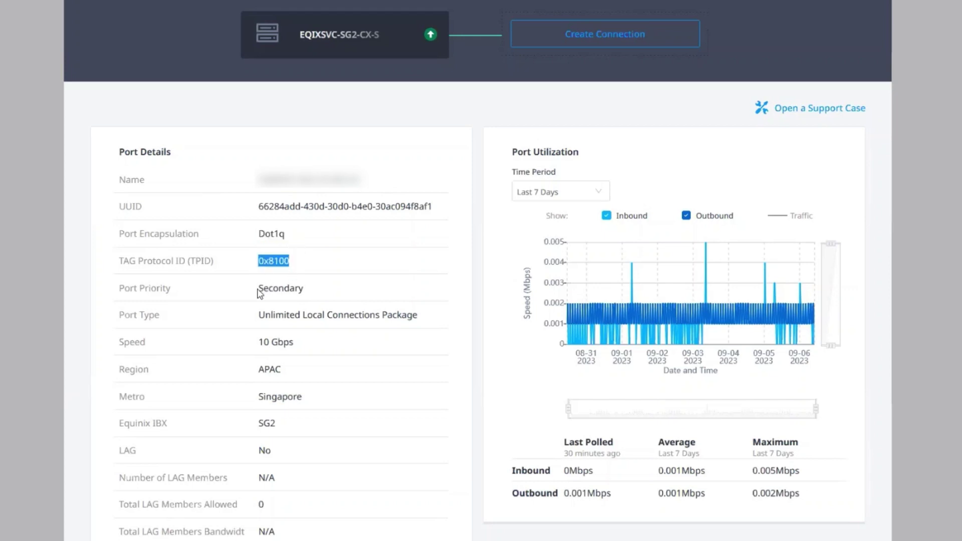
left_click_drag(260, 291, 269, 295)
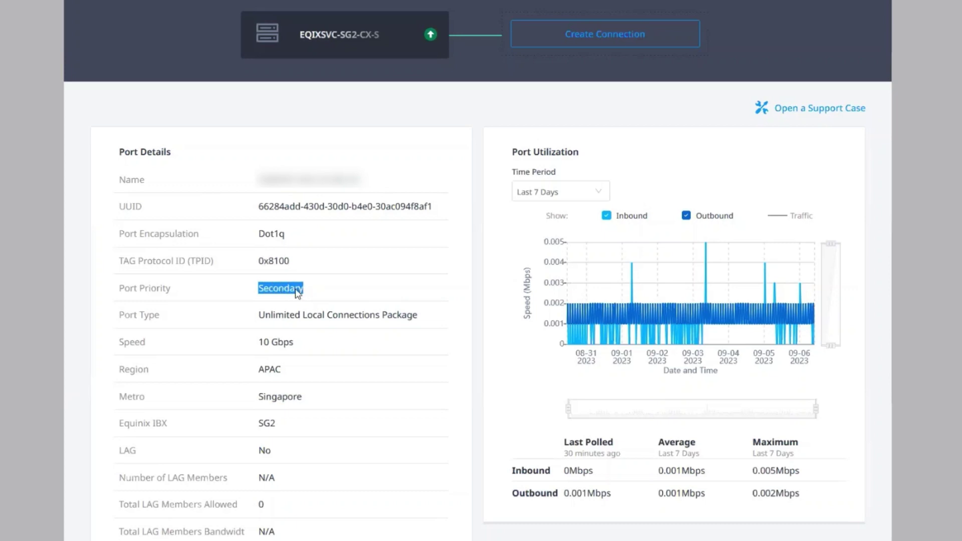
scroll(297, 292, "down", 3)
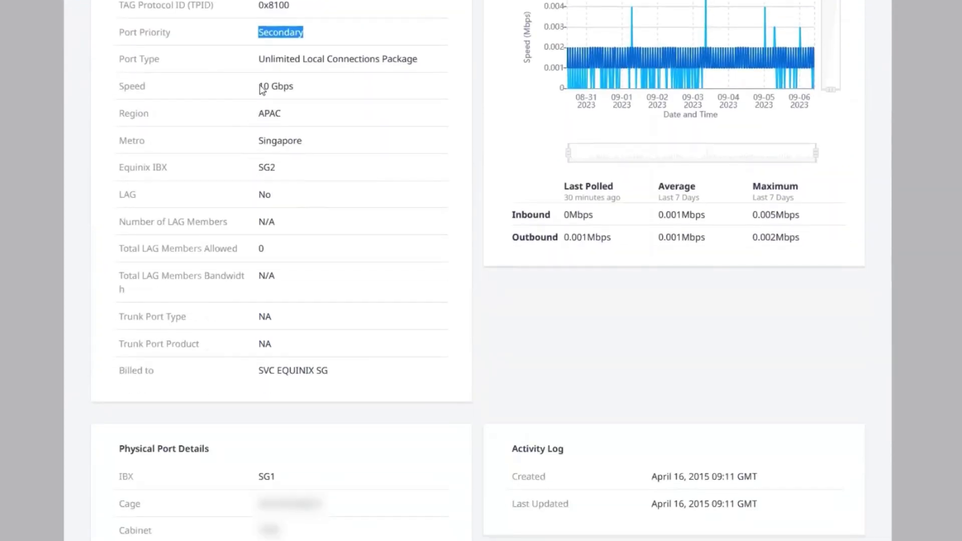
left_click_drag(258, 89, 291, 89)
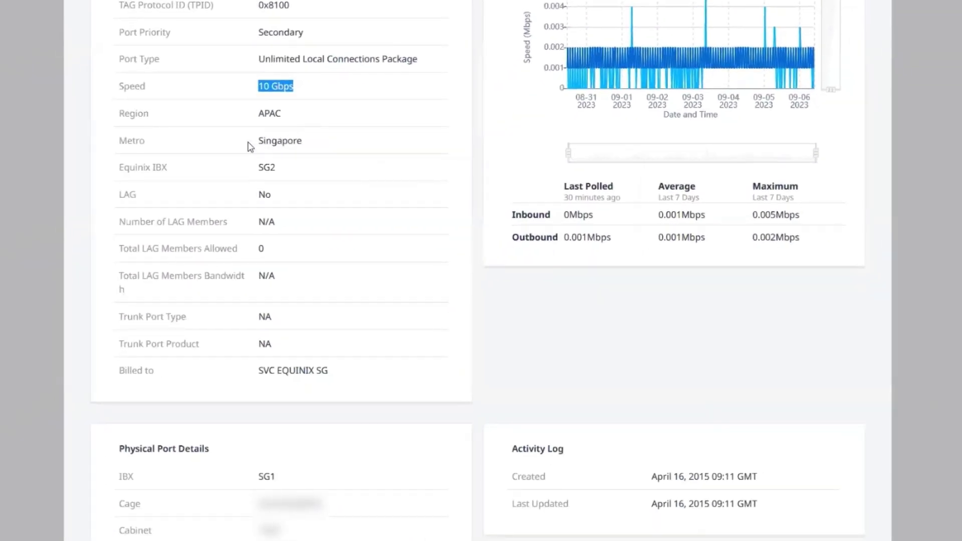
left_click_drag(255, 141, 316, 146)
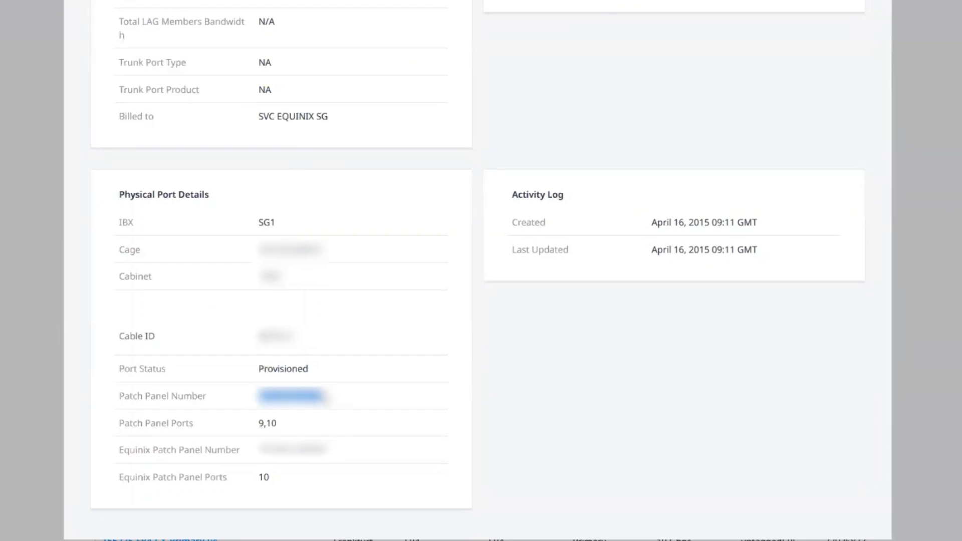
scroll(285, 263, "up", 1)
scroll(285, 260, "up", 2)
scroll(286, 258, "up", 3)
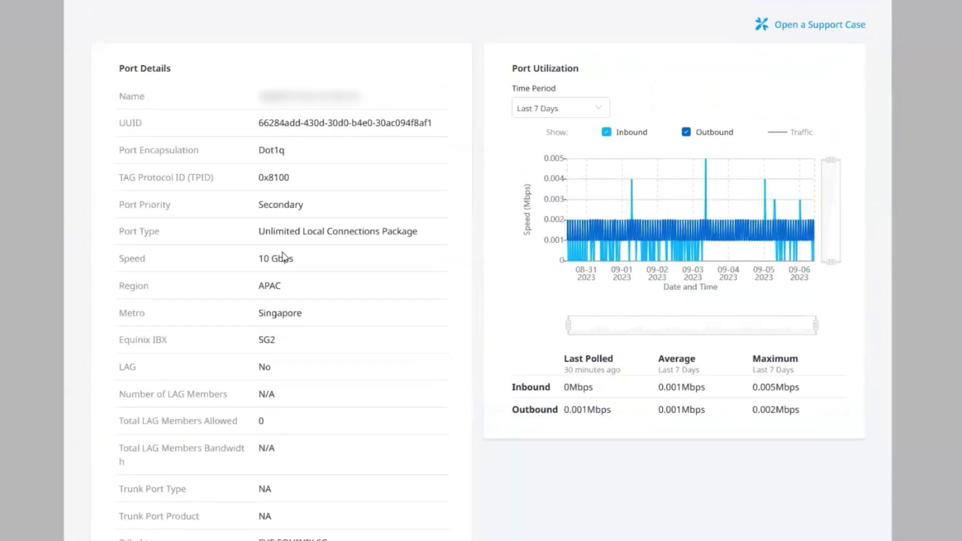
scroll(286, 257, "up", 1)
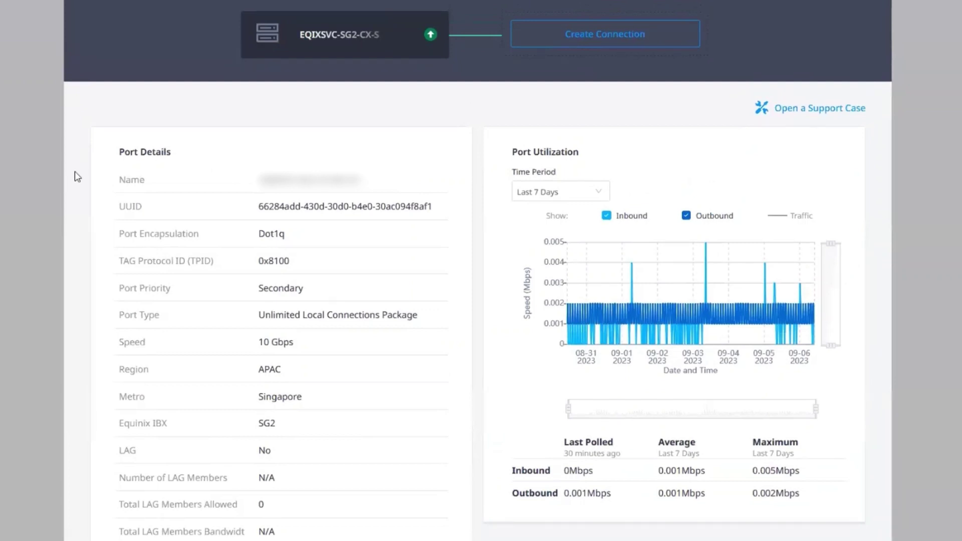
Copy the port's entire UUID value to the clipboard.
triple_click(331, 210)
right_click(331, 211)
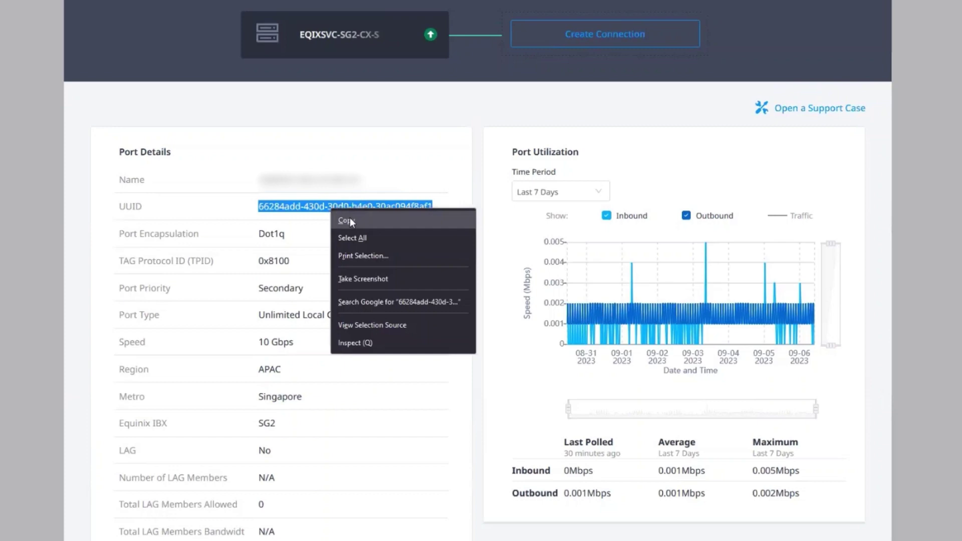
left_click(349, 218)
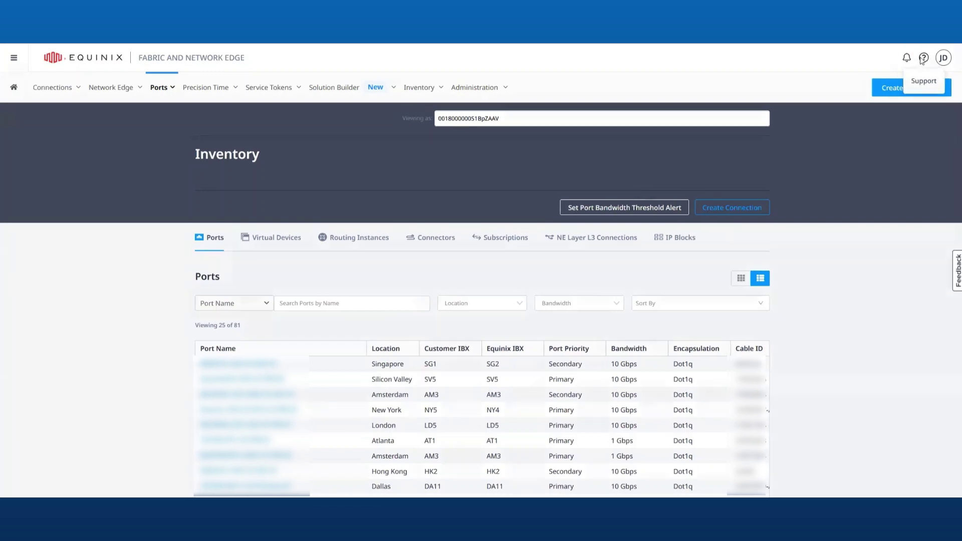
From Support, start a new support case and choose the Equinix Fabric Ports category.
left_click(917, 58)
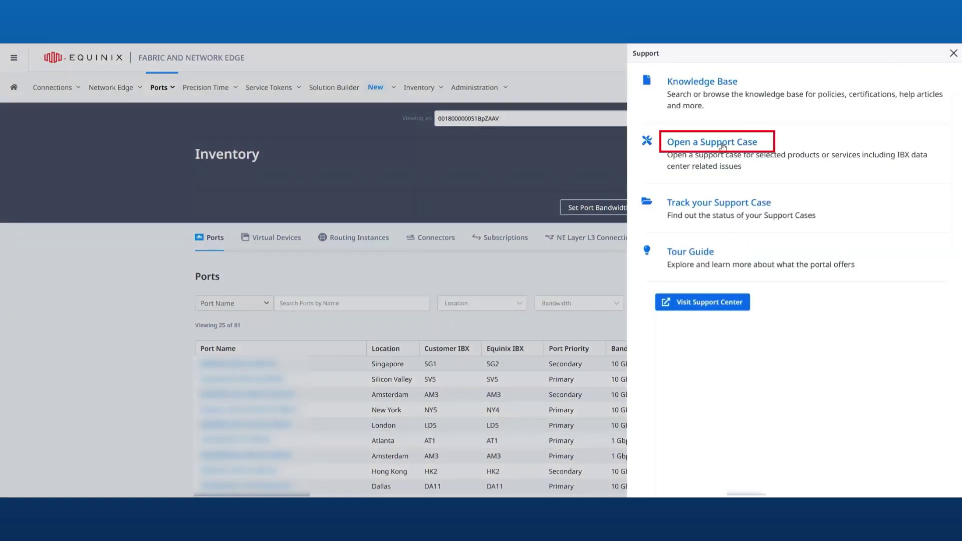
left_click(721, 145)
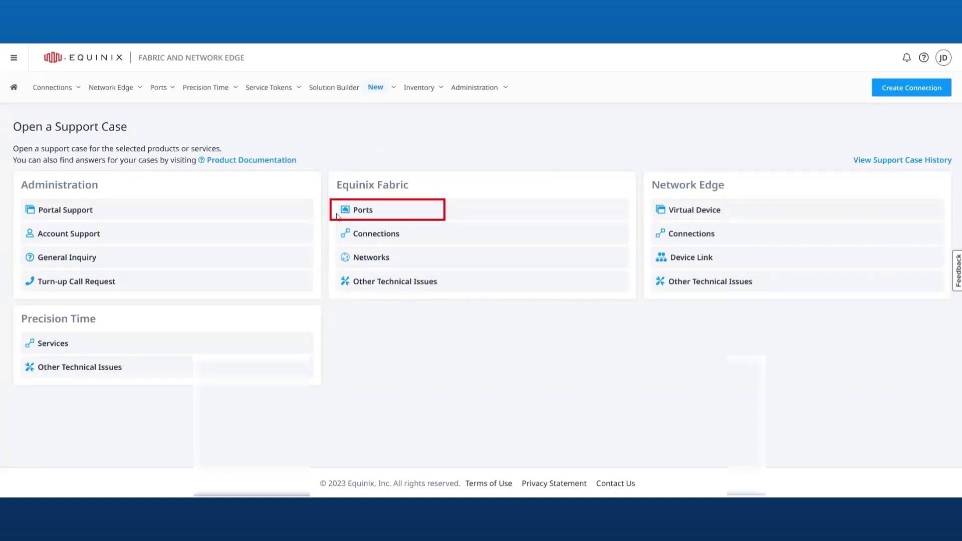
left_click(359, 211)
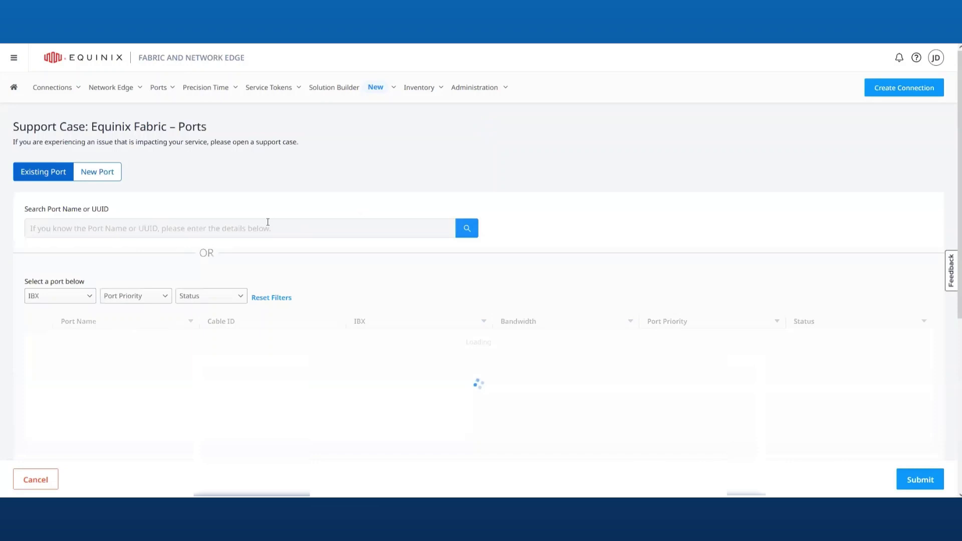
Paste the UUID into the port search, attach the matching SG2 port, and move to the instructions field.
right_click(235, 230)
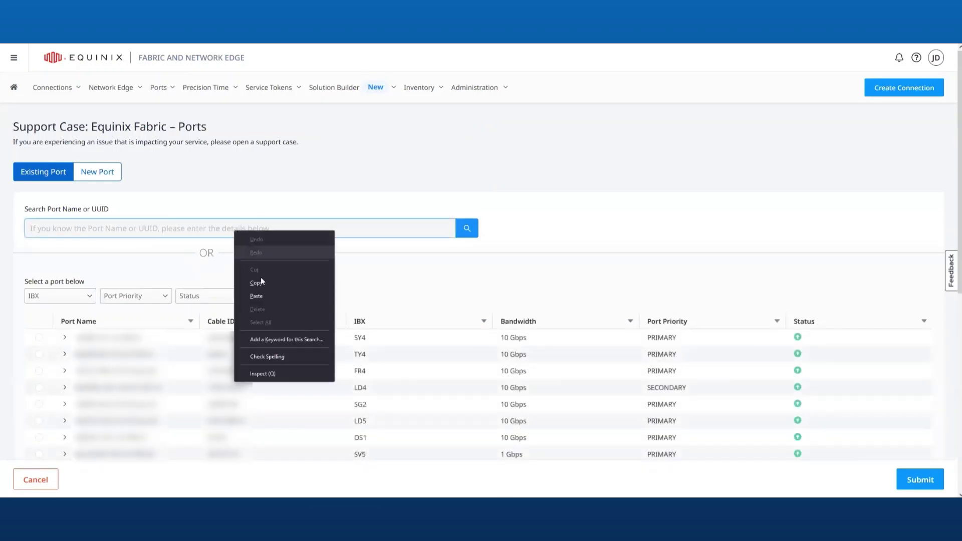
left_click(260, 295)
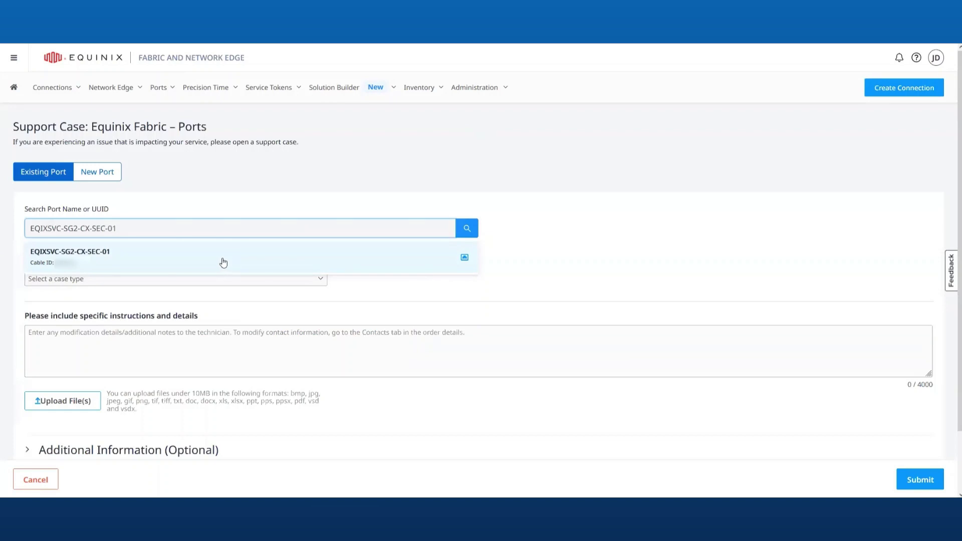
left_click(222, 257)
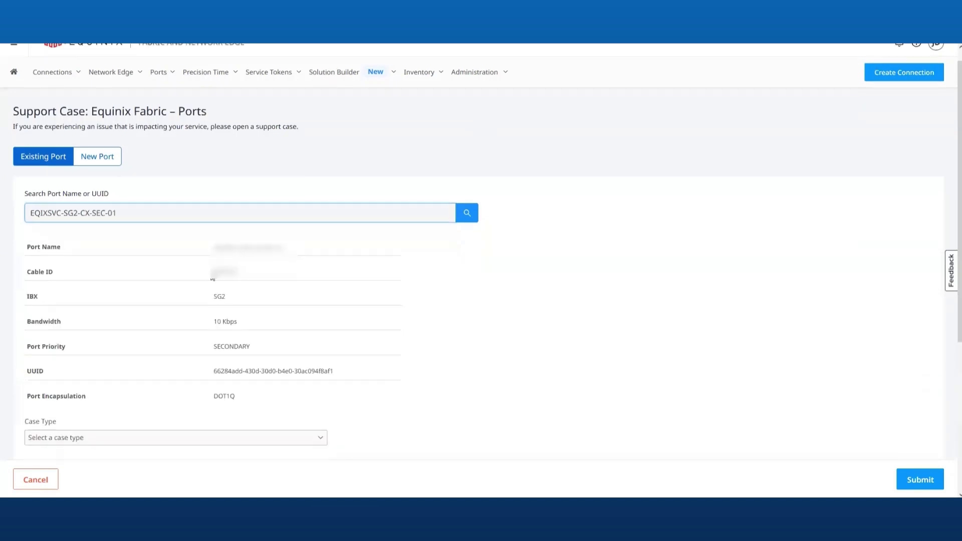
scroll(214, 275, "down", 3)
left_click(143, 356)
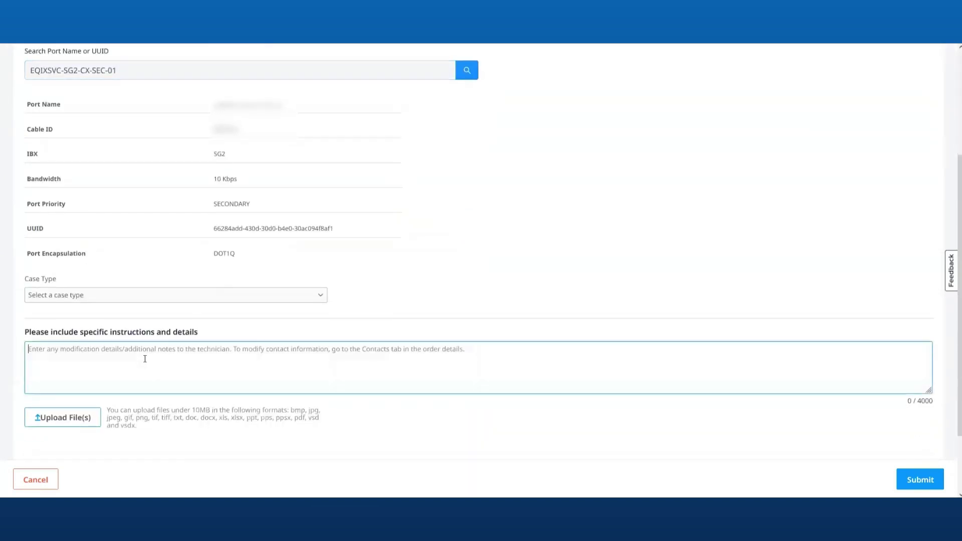